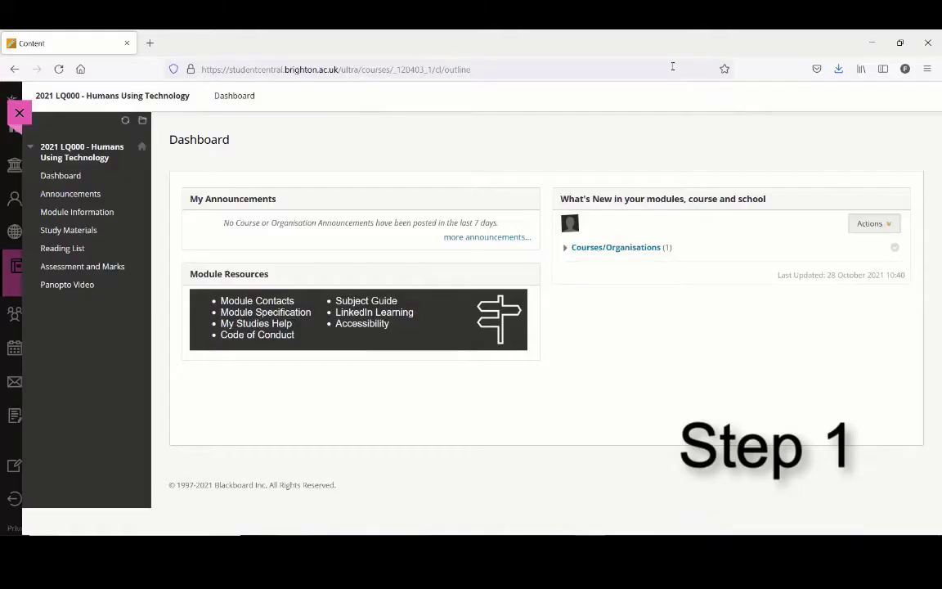
# Open the 10% similarity report for the 28 October 2000 Word Essay via Assessment Submission Points
pyautogui.click(119, 267)
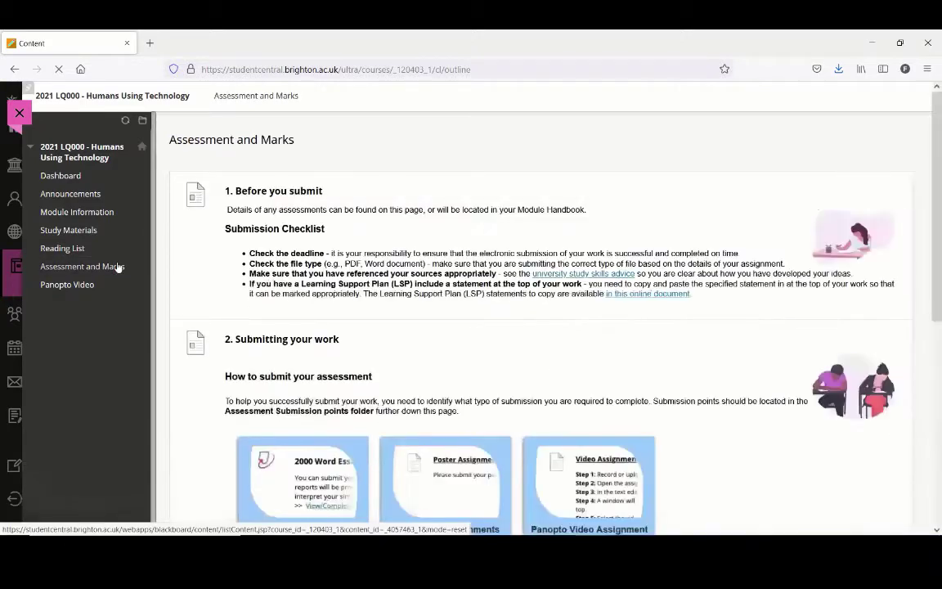
pyautogui.moveTo(935, 133); pyautogui.dragTo(939, 339)
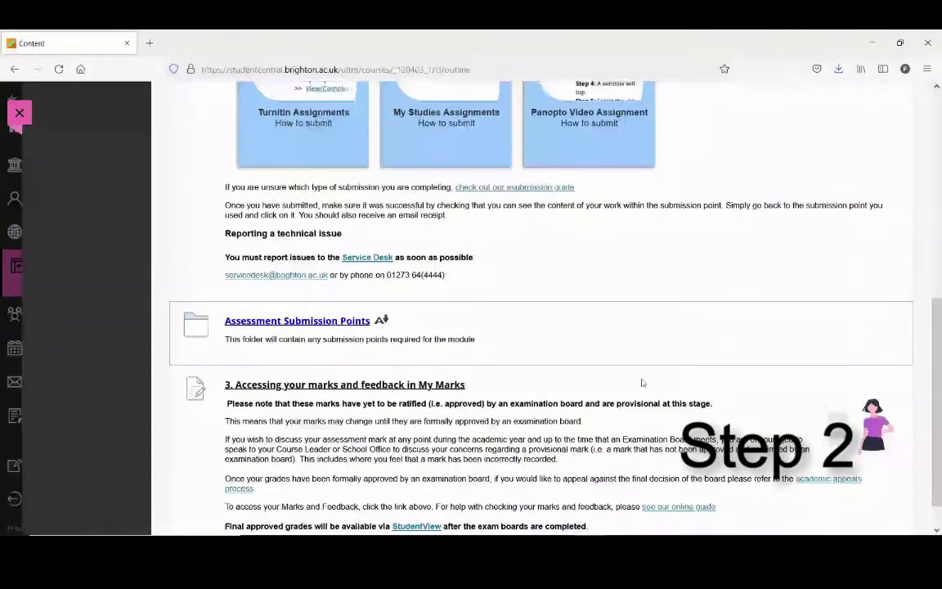
pyautogui.click(280, 324)
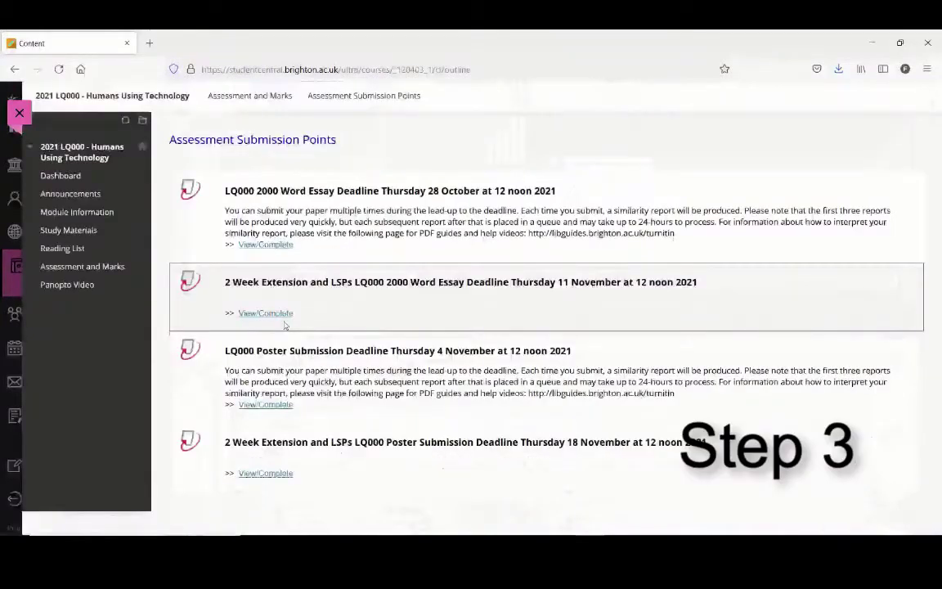
pyautogui.click(267, 246)
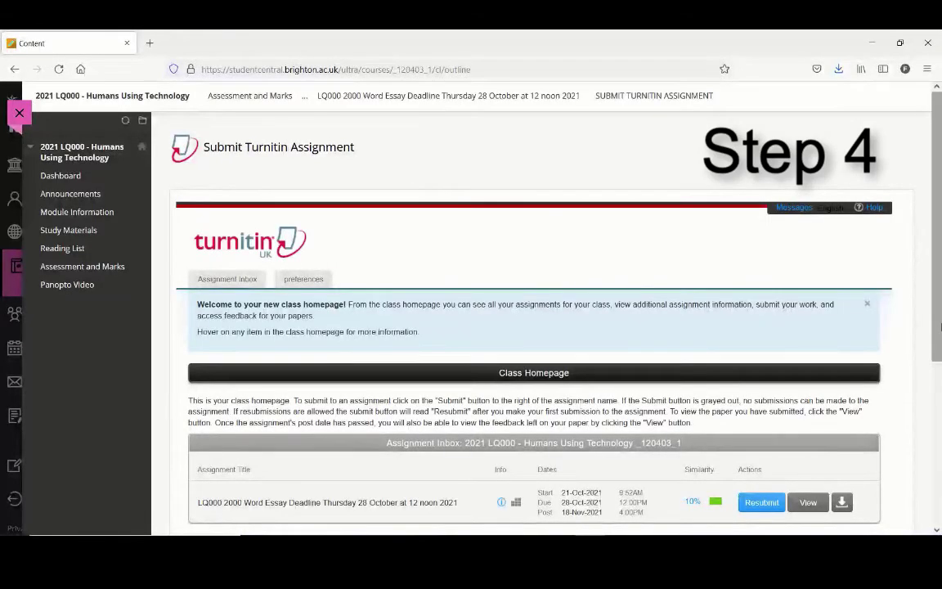
pyautogui.scroll(-3, 940, 327)
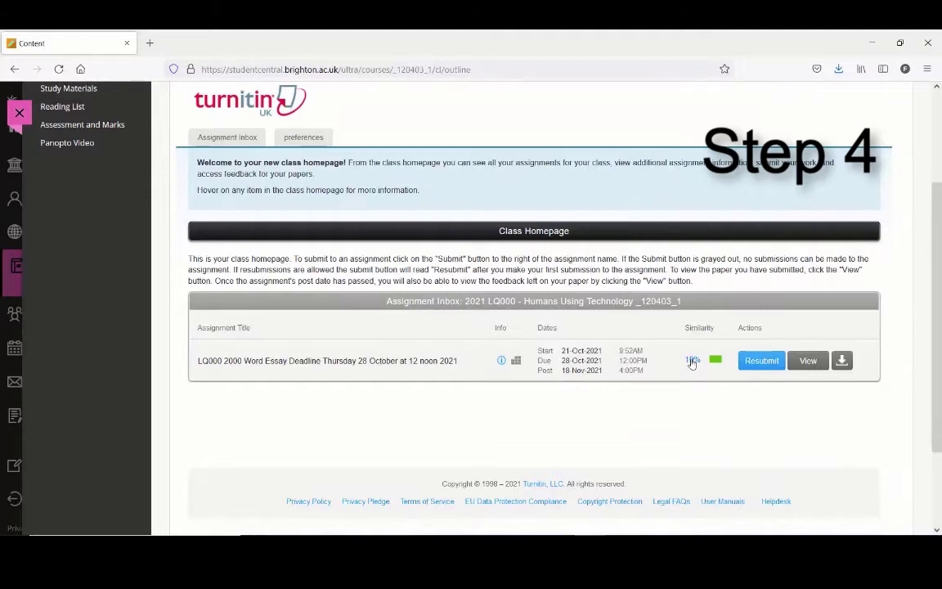
pyautogui.click(692, 361)
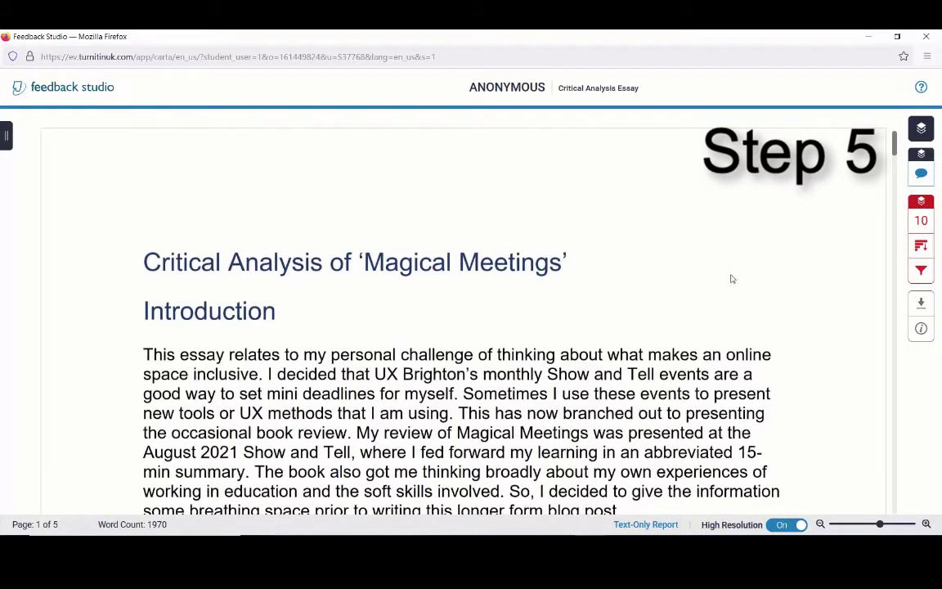
# Show the 10% Match Overview of four sources and view the escholarship.org match
pyautogui.click(920, 221)
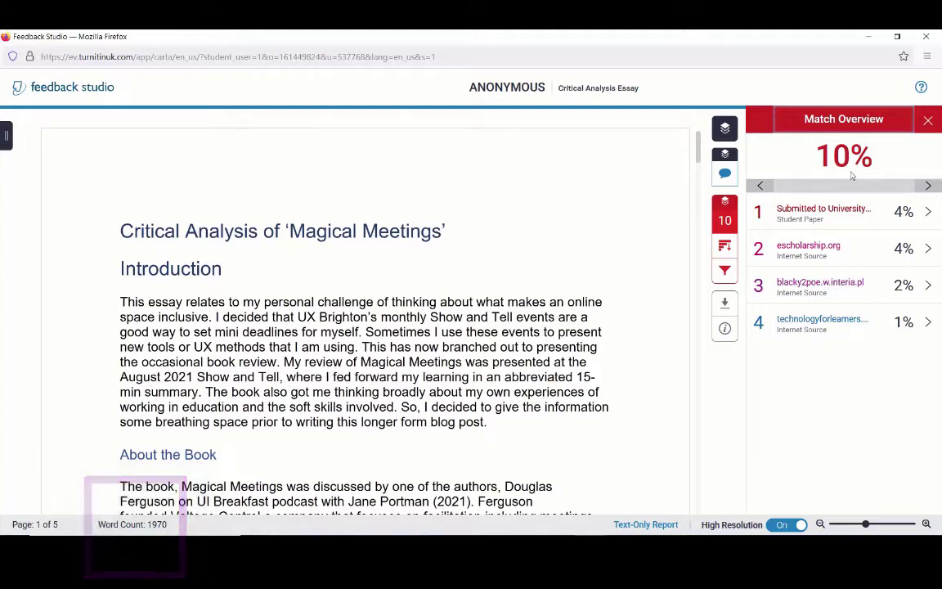
pyautogui.click(808, 248)
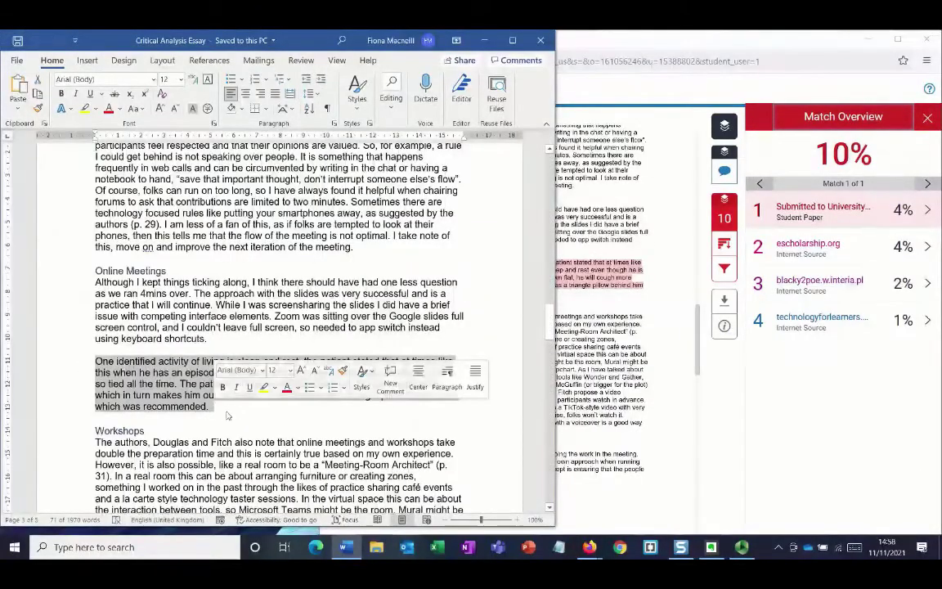
# Locate and select the escholarship.org-matched social metaverse passage in the Word essay
pyautogui.write('Revise this section')
pyautogui.click(861, 255)
pyautogui.scroll(-10, 230, 435)
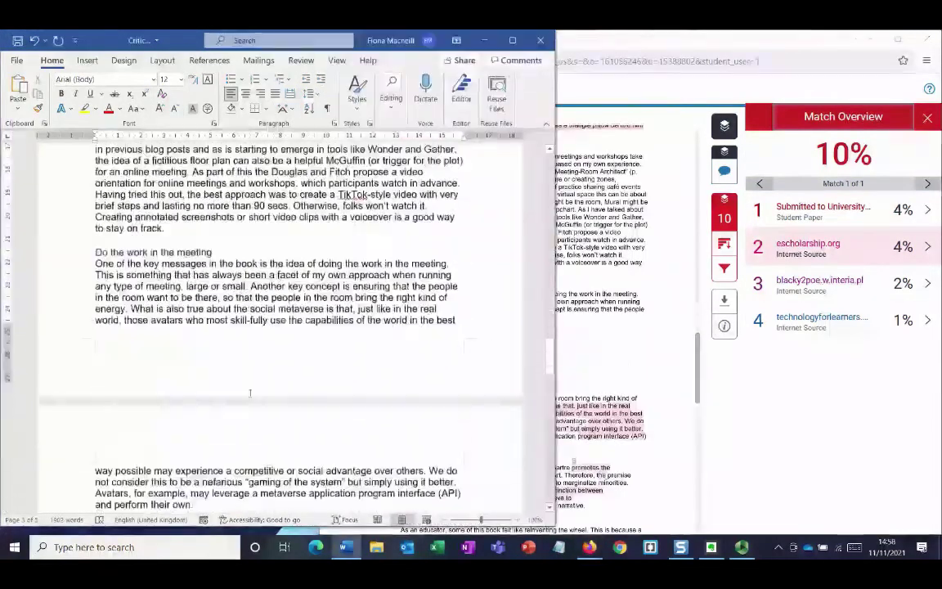
pyautogui.click(230, 435)
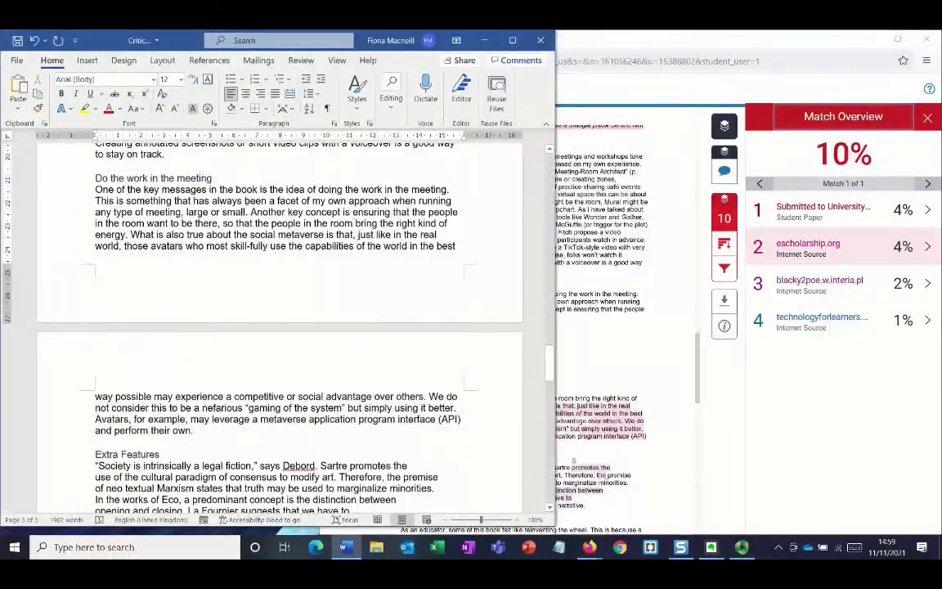
pyautogui.moveTo(251, 212); pyautogui.dragTo(193, 430)
# Replace the passage with 'Review this section – paraphrase and include correct citations.' and save
pyautogui.press('Return')
pyautogui.write('Review this section – paraphrase and include correct citations.')
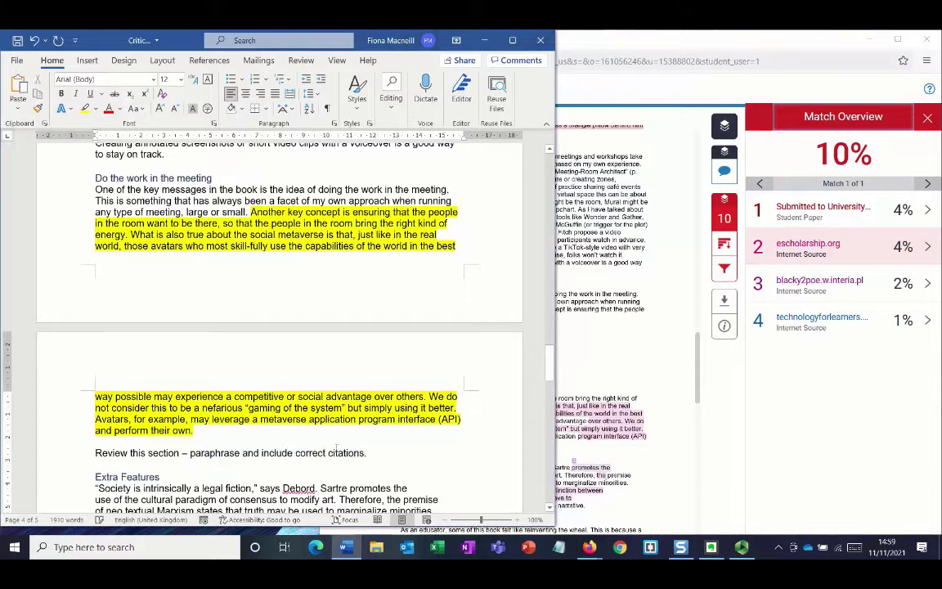
pyautogui.moveTo(250, 211); pyautogui.dragTo(193, 430)
pyautogui.press('BackSpace')
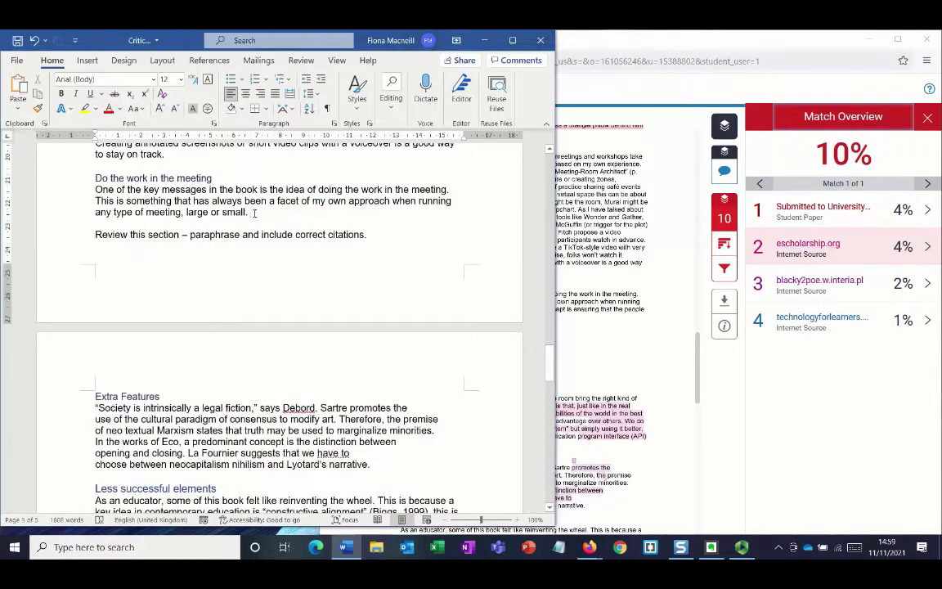
pyautogui.click(16, 40)
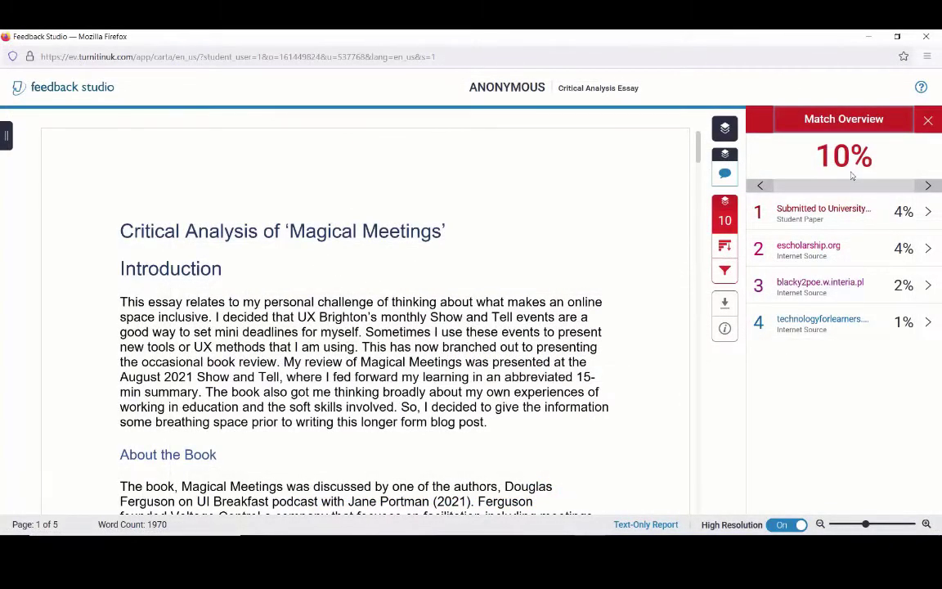
# Open the Match Breakdown for source 1, Submitted to University of Brighton
pyautogui.click(928, 213)
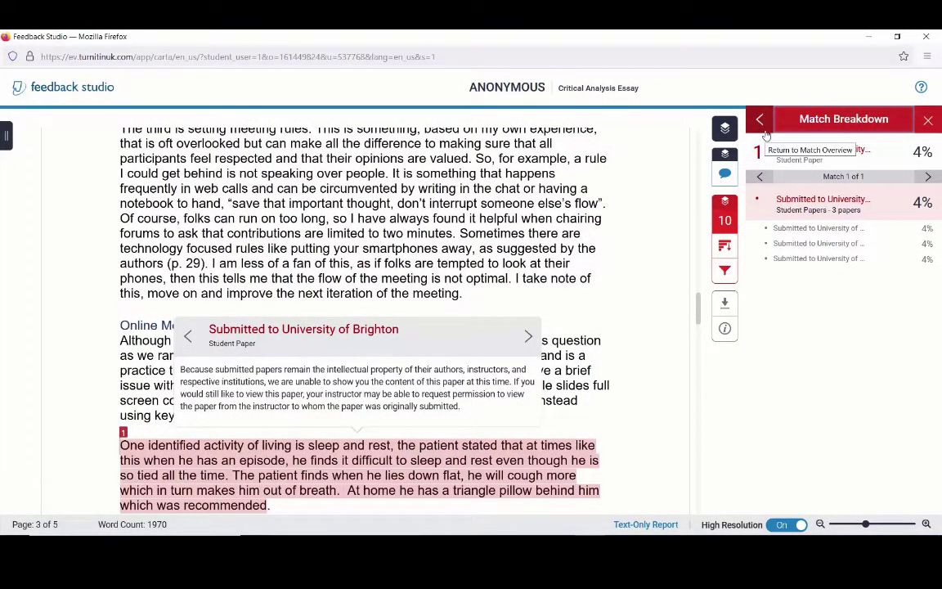
# Open the escholarship.org (4%) breakdown, expand its three publications and show the page-4 publication match
pyautogui.click(761, 120)
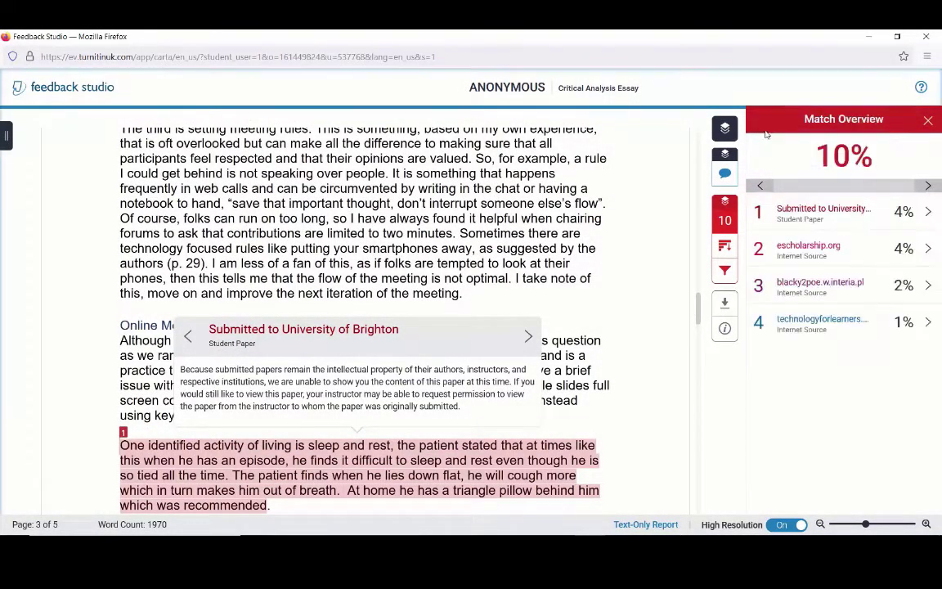
pyautogui.click(871, 249)
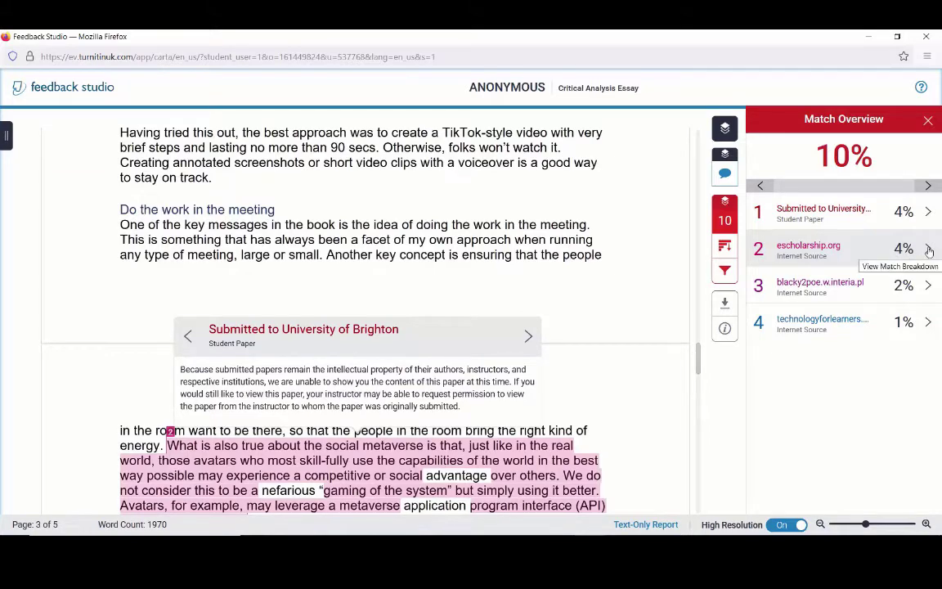
pyautogui.click(929, 251)
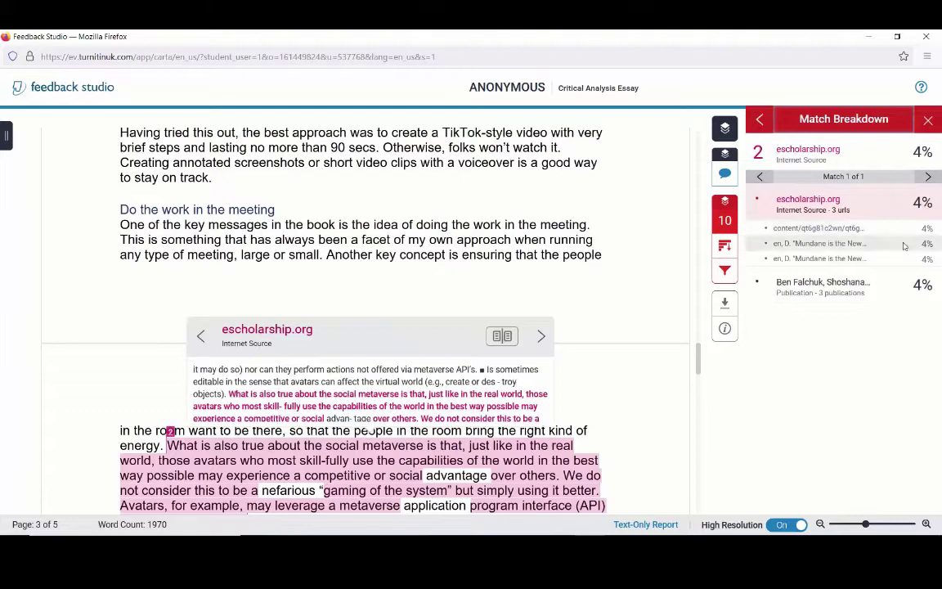
pyautogui.click(893, 285)
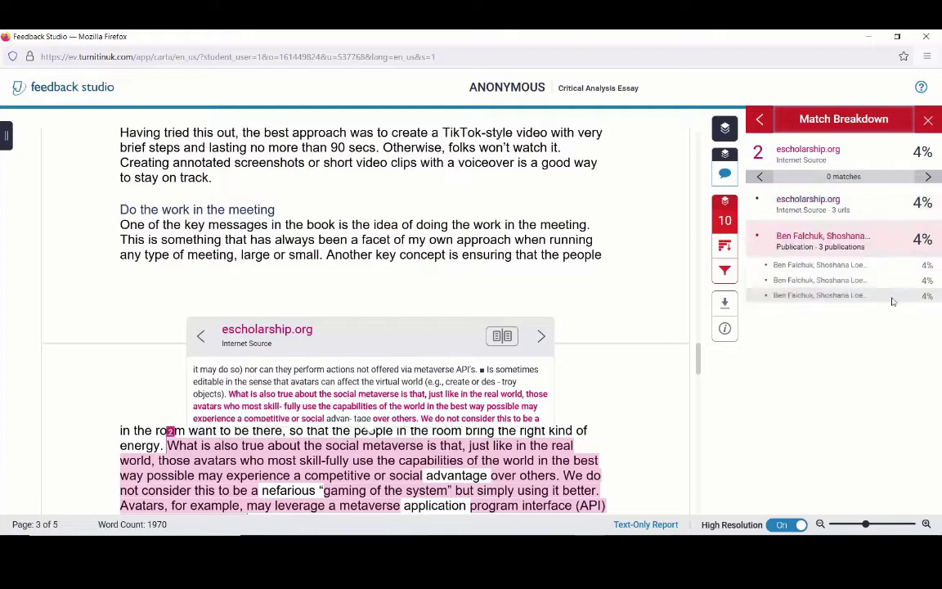
pyautogui.click(893, 302)
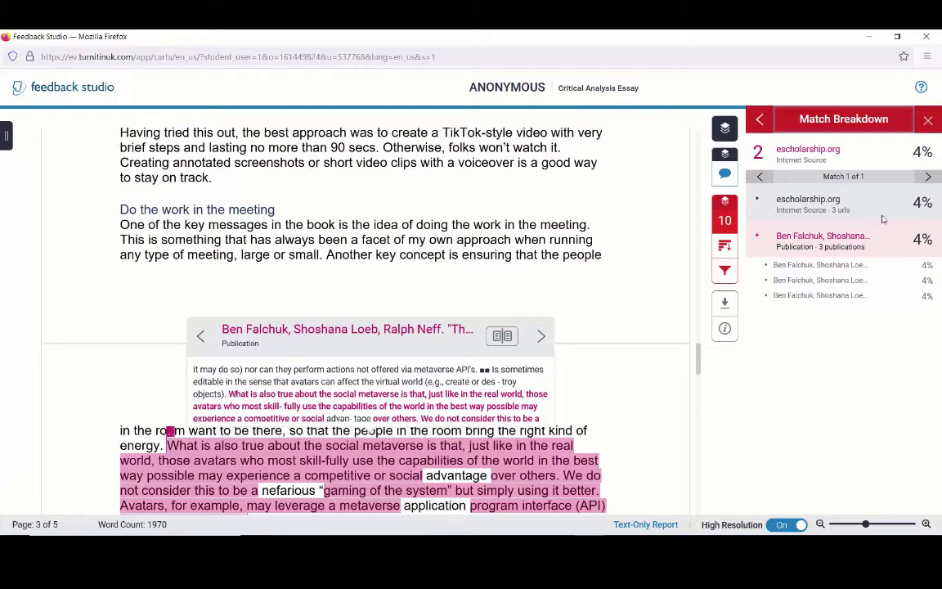
pyautogui.moveTo(700, 359); pyautogui.dragTo(700, 368)
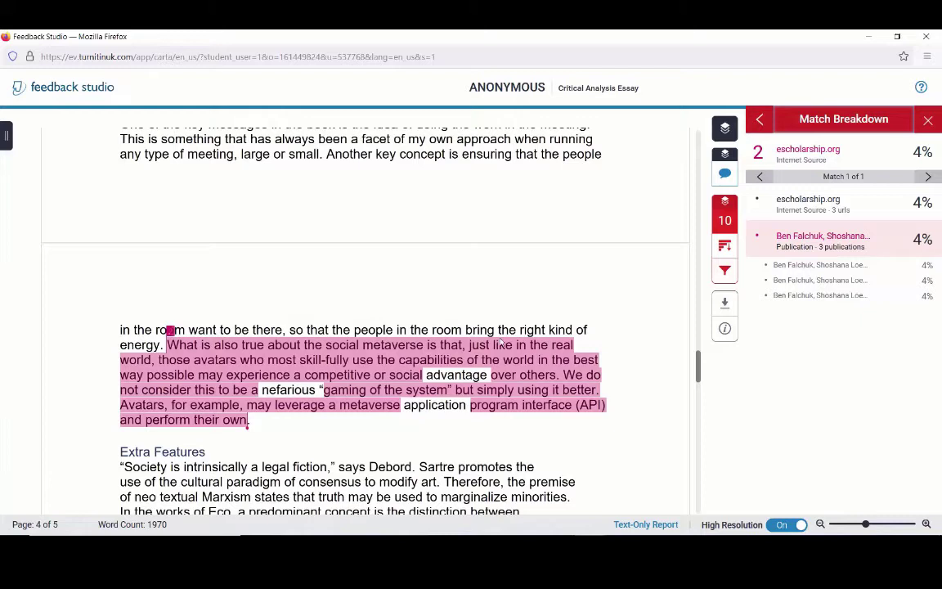
# Review the blacky2poe.w.interia.pl (2%) match in the Extra Features passage, then close its popup
pyautogui.click(760, 121)
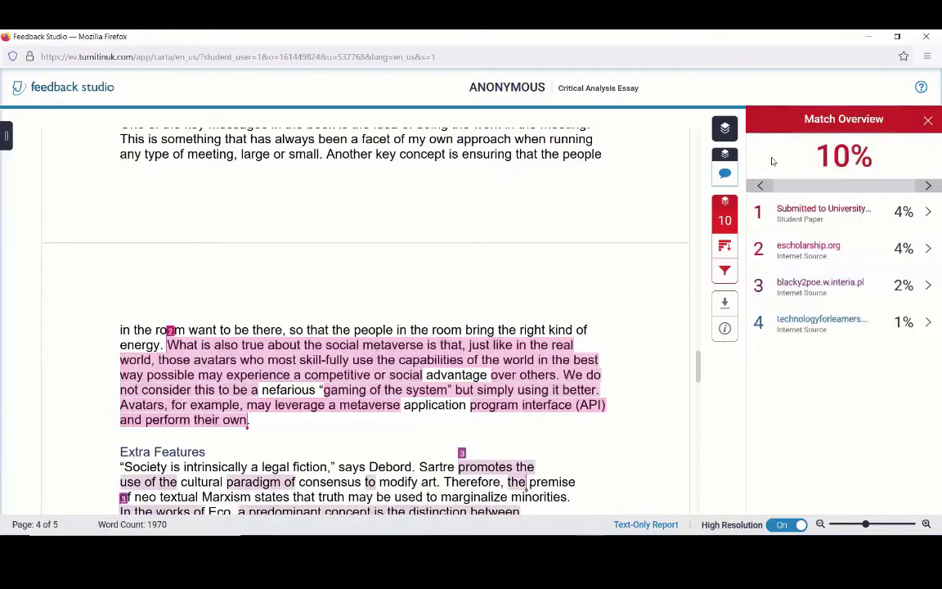
pyautogui.click(829, 288)
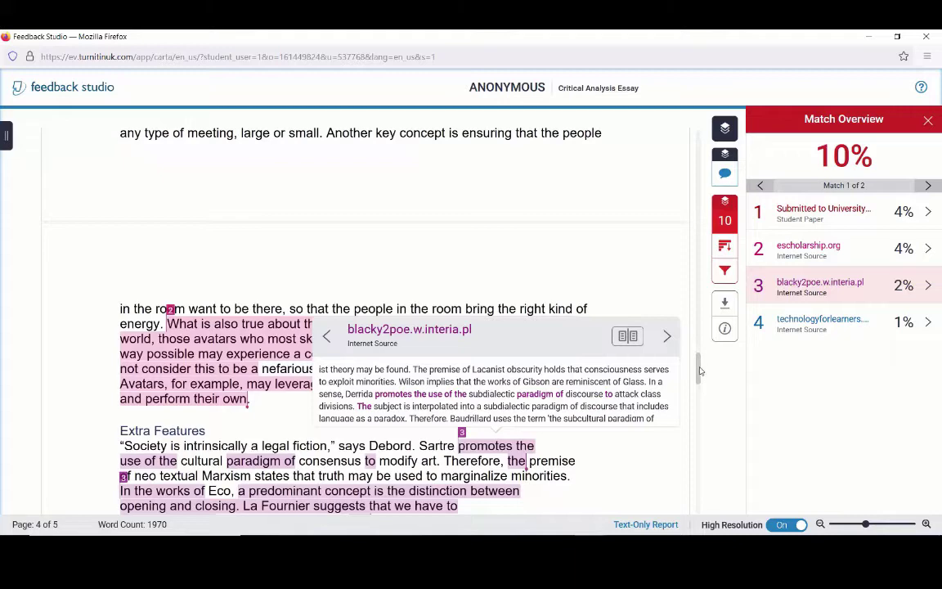
pyautogui.scroll(-1, 700, 373)
pyautogui.scroll(-2, 700, 373)
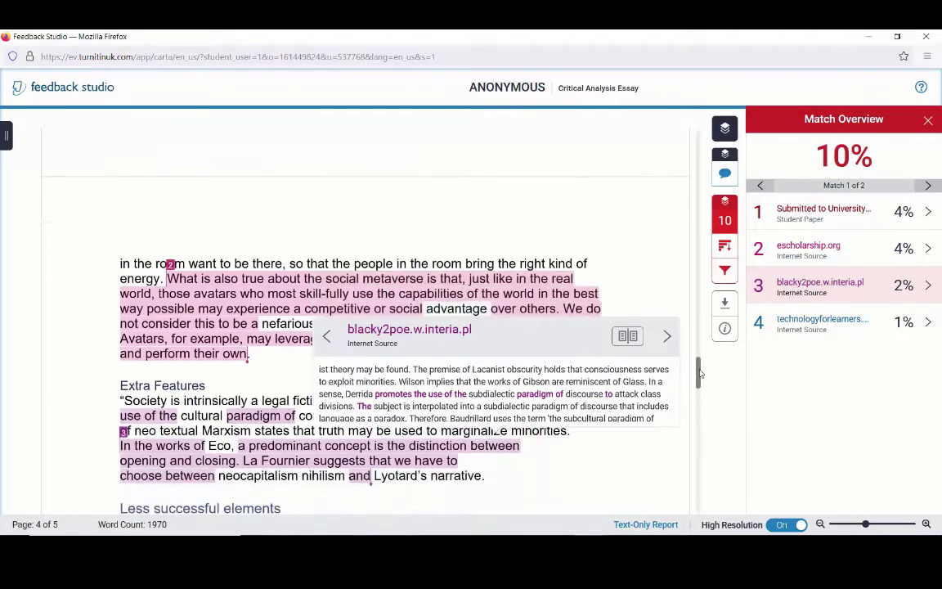
pyautogui.click(700, 373)
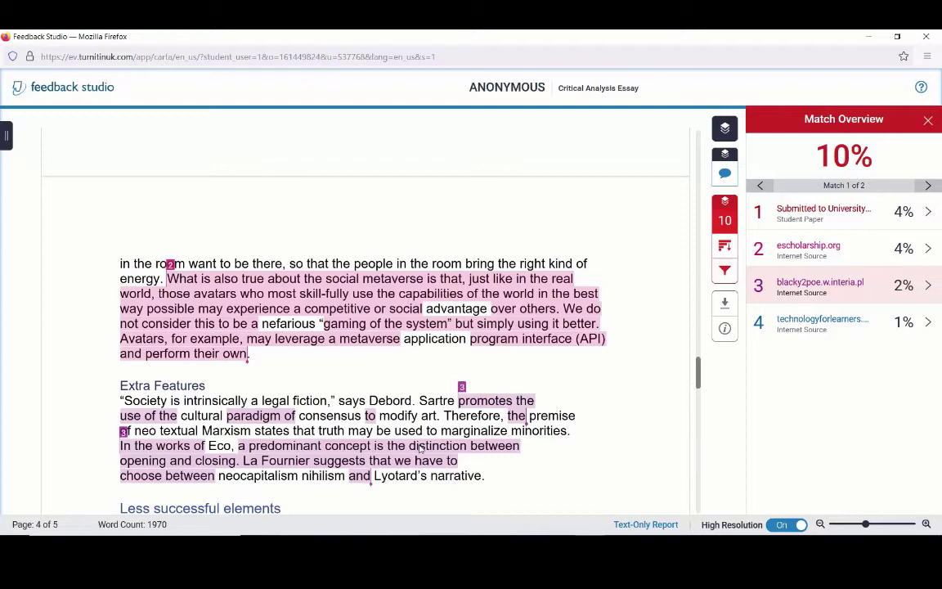
# Check the technologyforlearners.com (1%) match, then bring the References on page 5 into view
pyautogui.click(853, 333)
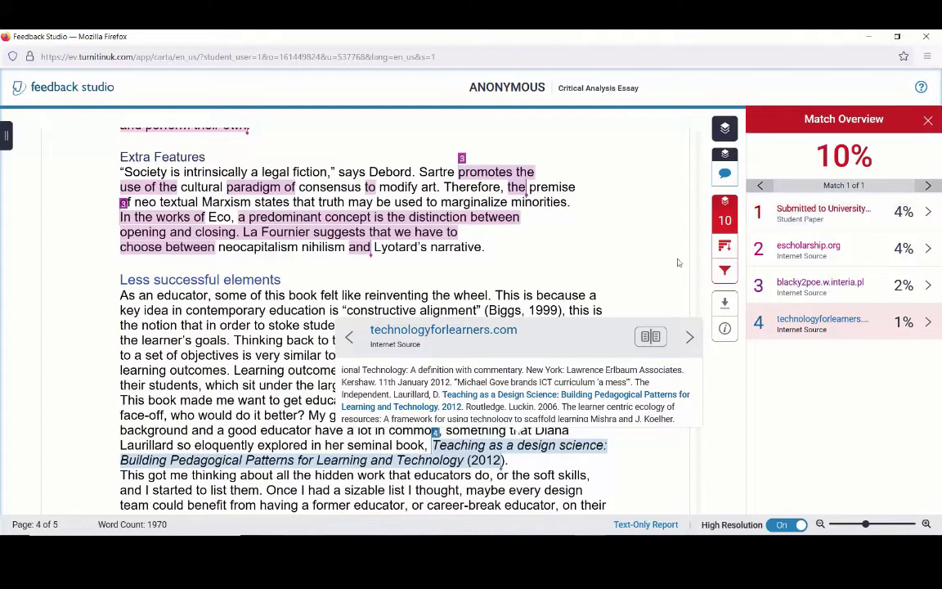
pyautogui.click(727, 421)
pyautogui.moveTo(700, 390); pyautogui.dragTo(689, 441)
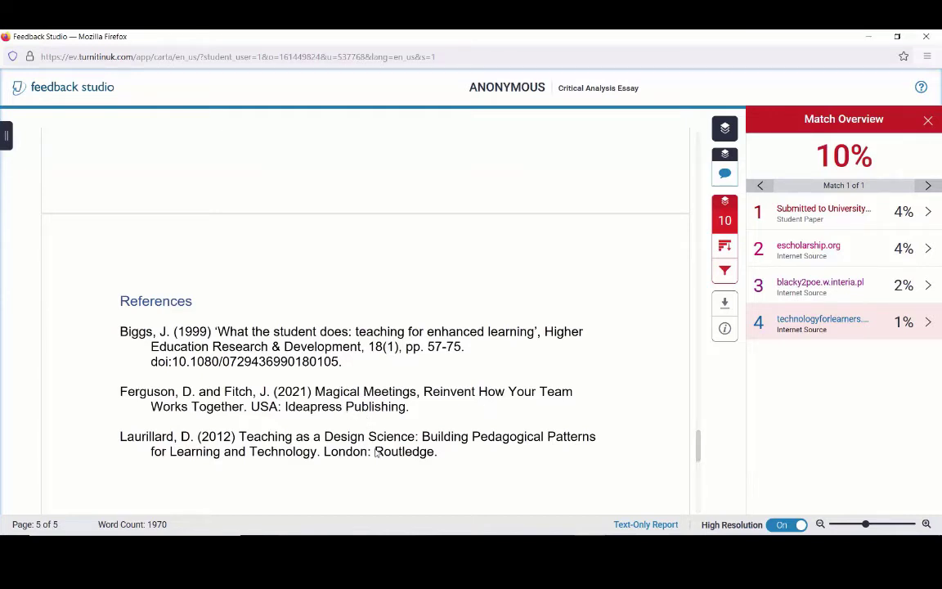
# Apply the Exclude Quotes filter from All Sources, keeping the similarity score at 10%
pyautogui.click(730, 249)
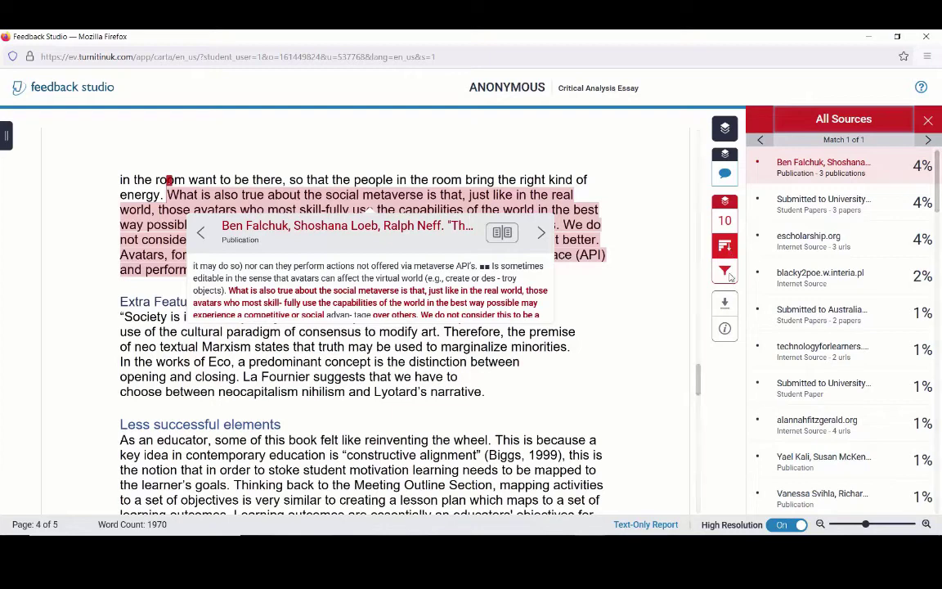
pyautogui.click(725, 272)
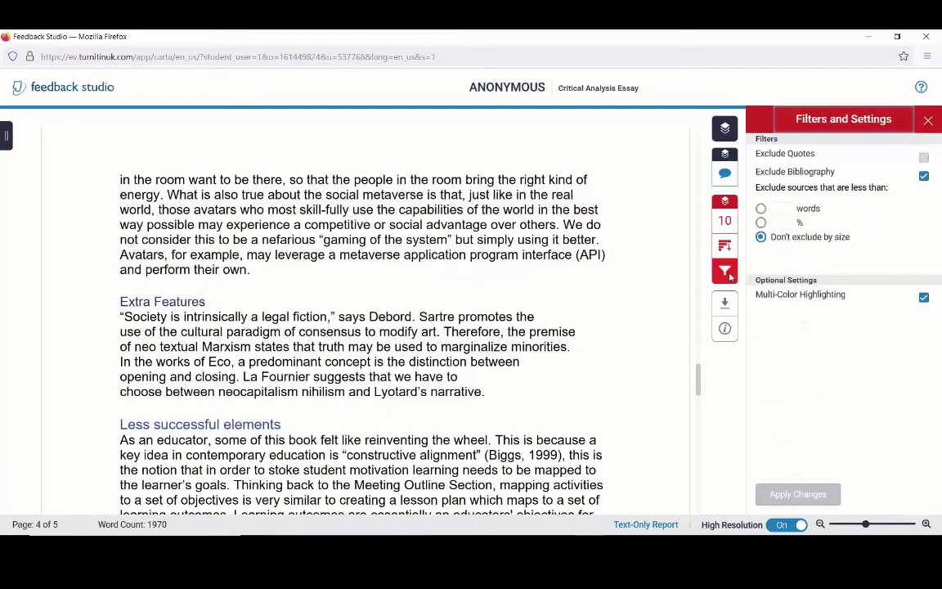
pyautogui.click(924, 157)
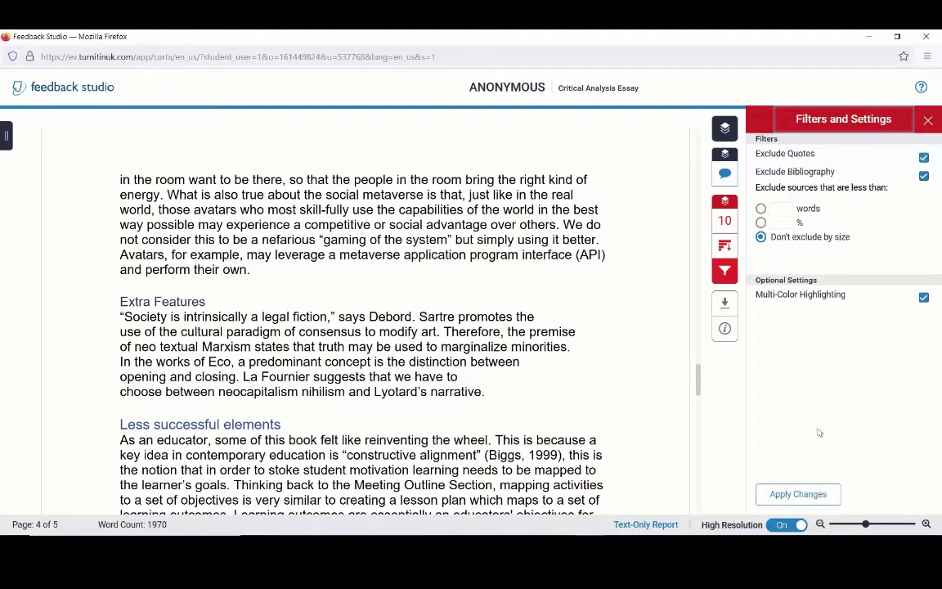
pyautogui.click(806, 501)
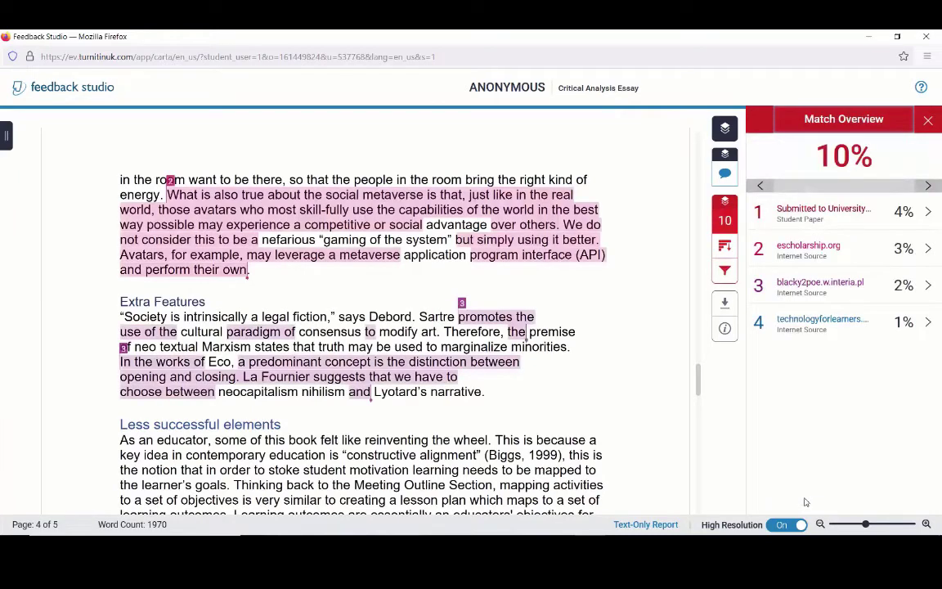
pyautogui.click(726, 272)
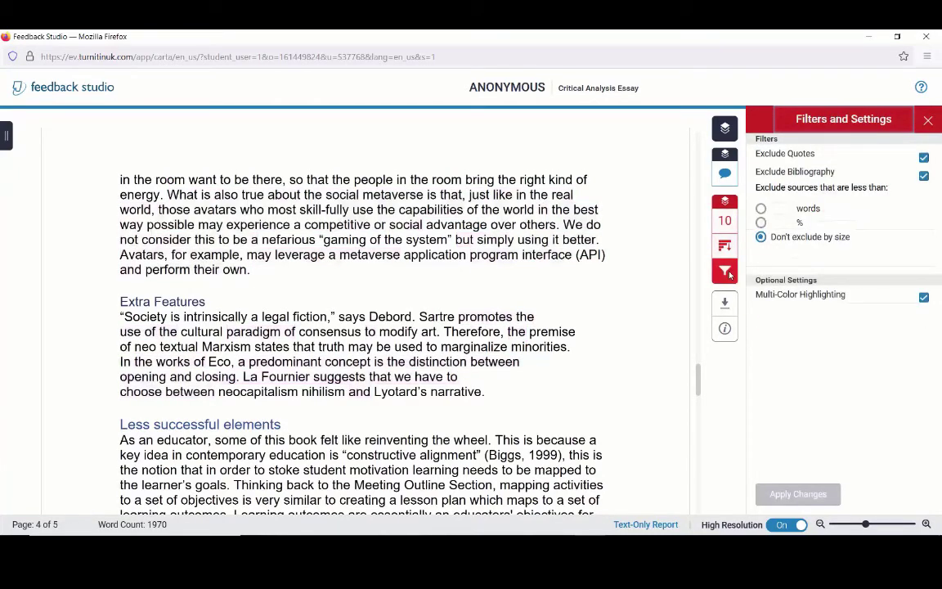
# Untick Exclude Bibliography so the score rises to 11% across six sources, then view References
pyautogui.click(925, 176)
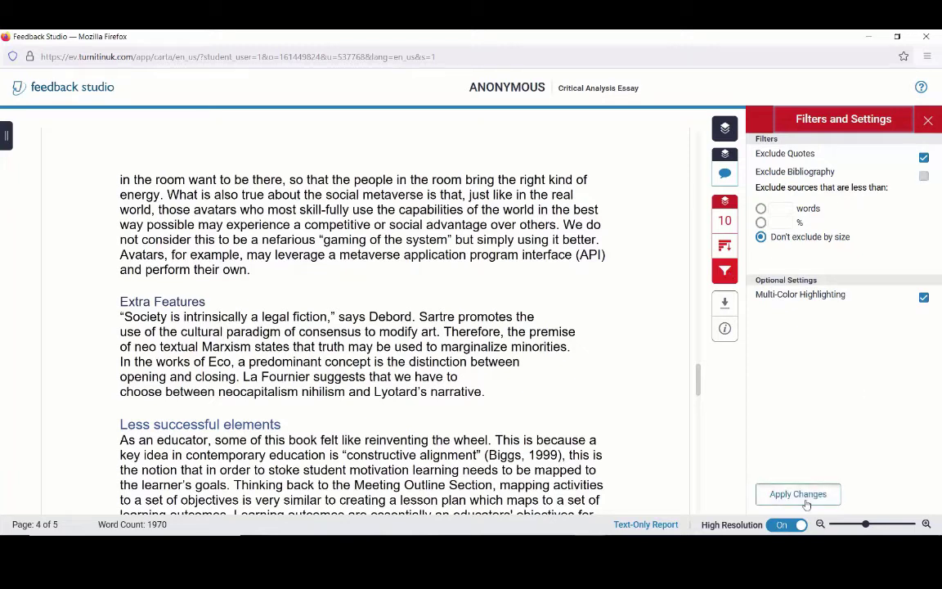
pyautogui.click(805, 497)
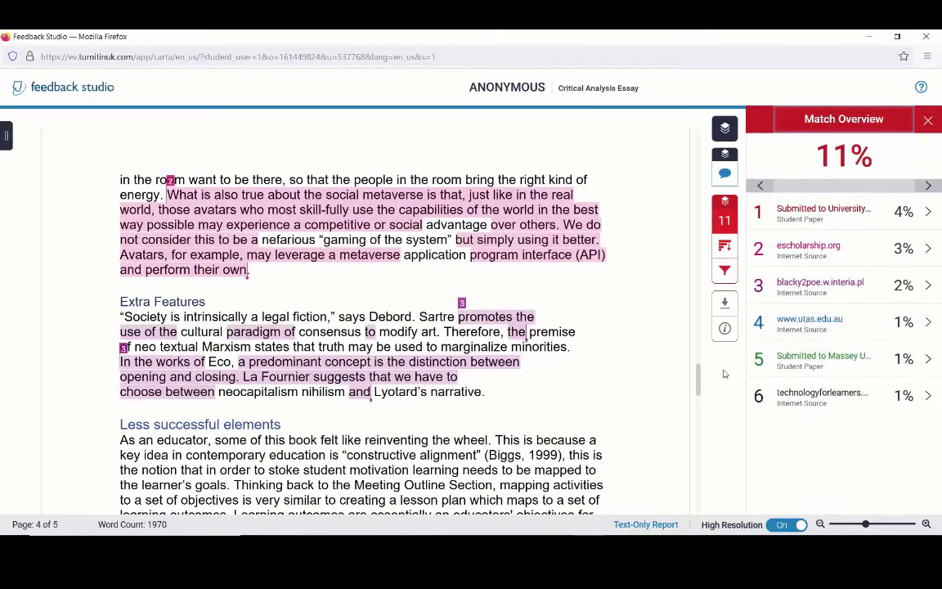
pyautogui.scroll(-3, 697, 397)
pyautogui.moveTo(697, 396); pyautogui.dragTo(697, 458)
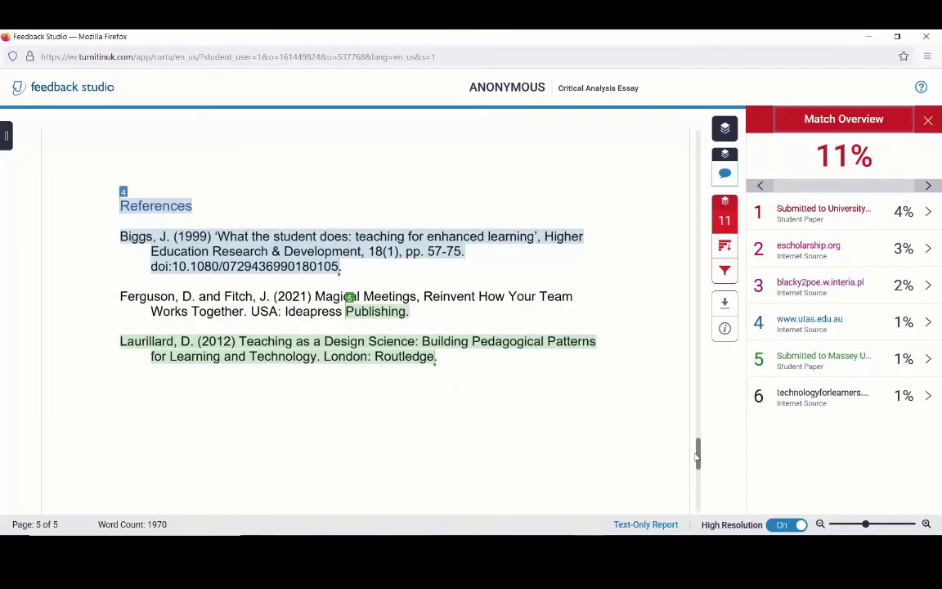